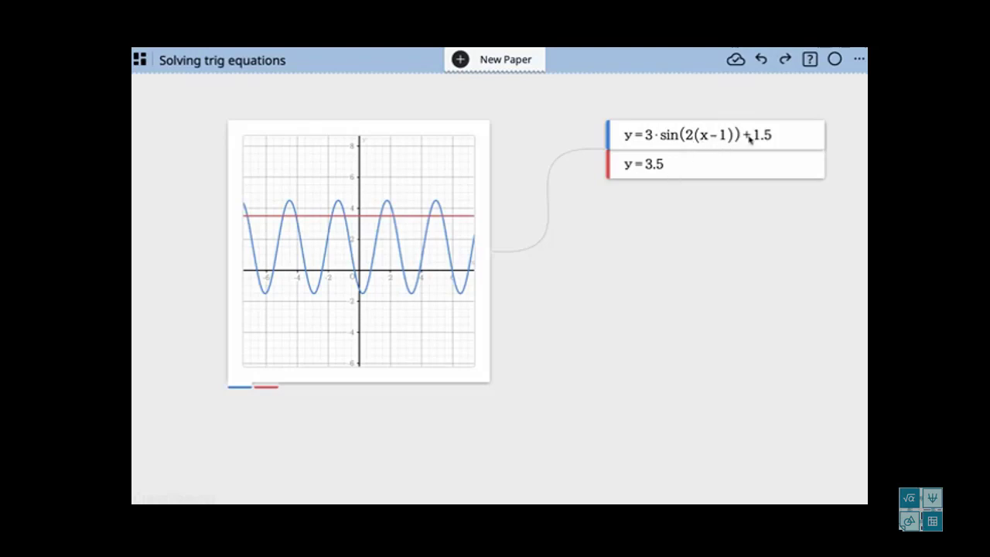
Select the graph showing y=3·sin(2(x−1))+1.5 and the line y=3.5.
left_click(368, 216)
Label the y=3.5 line's intersection with the sine curve at (1.36, 3.50), then deselect the graph.
left_click(367, 216)
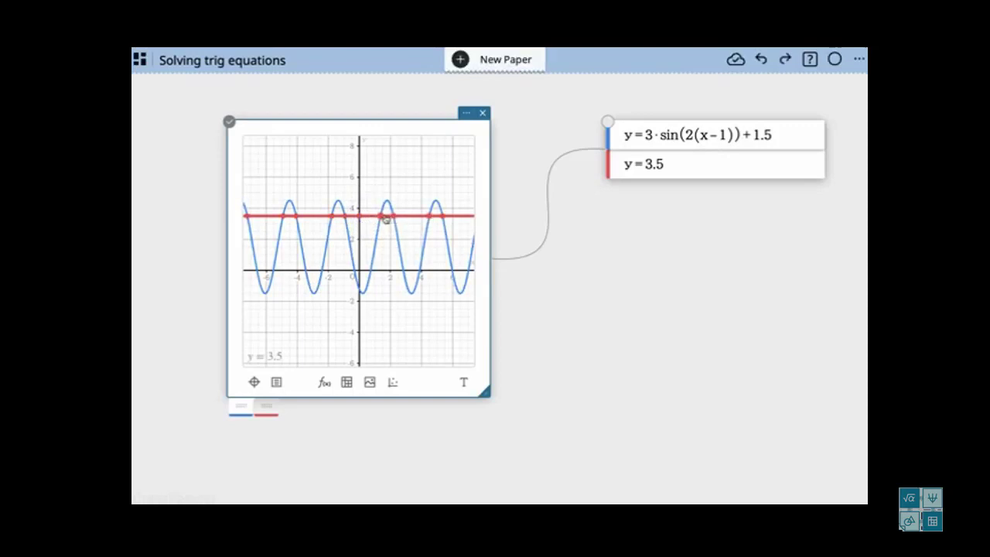
left_click(384, 216)
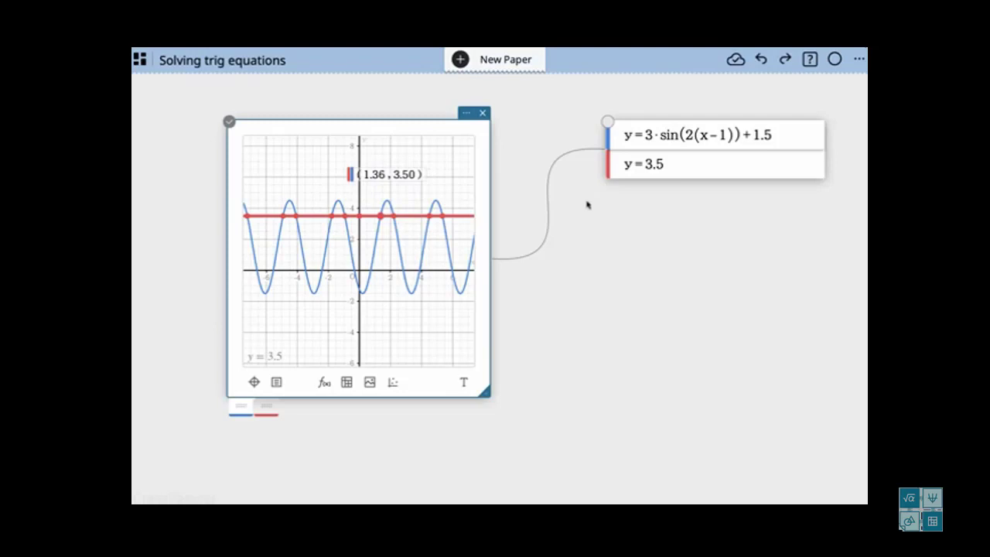
left_click(517, 202)
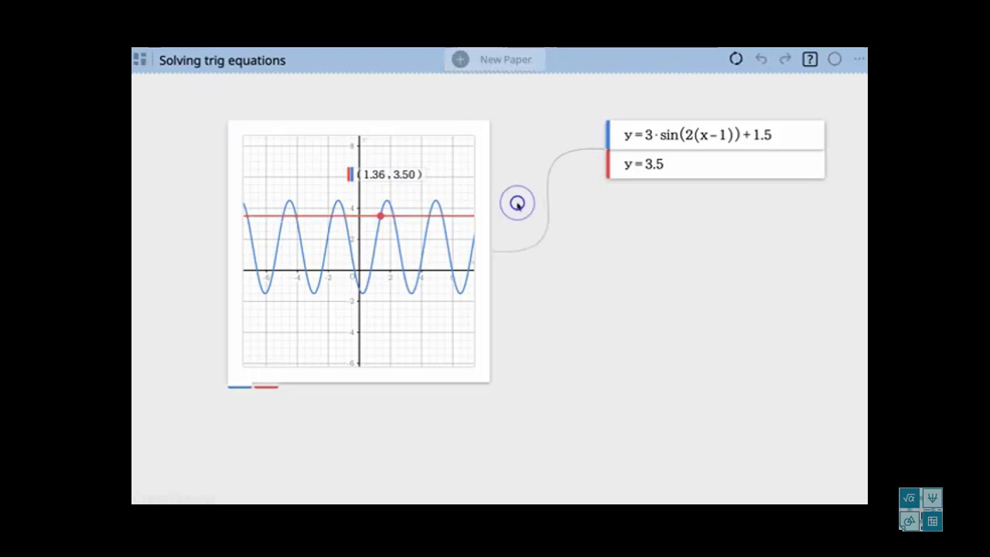
left_click(516, 203)
Insert a new calculation box and move it up beside the graph.
left_click(518, 194)
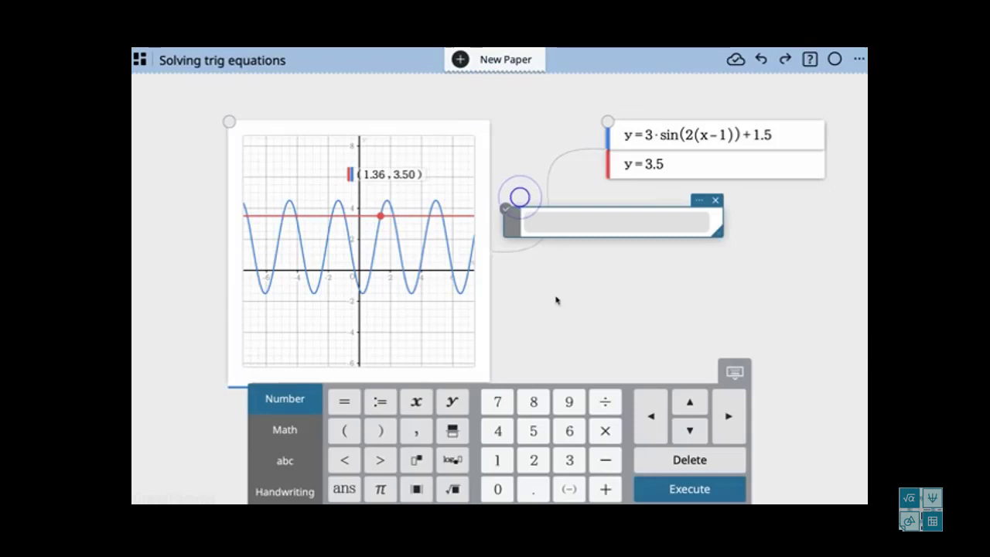
left_click(629, 210)
left_click_drag(628, 210, 627, 206)
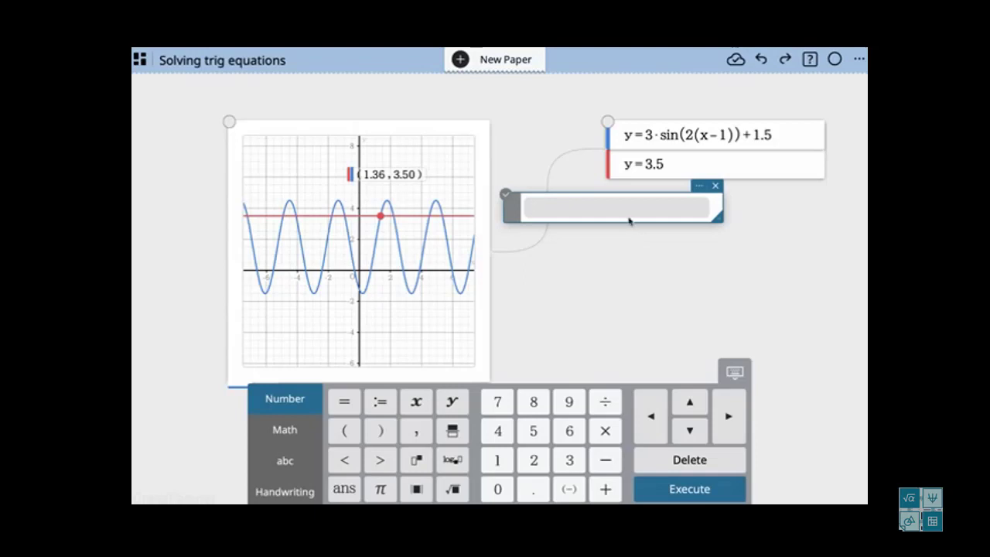
Copy the sine expression into the box, append =3.5, and evaluate the equation.
left_click(777, 133)
left_click_drag(656, 134, 777, 139)
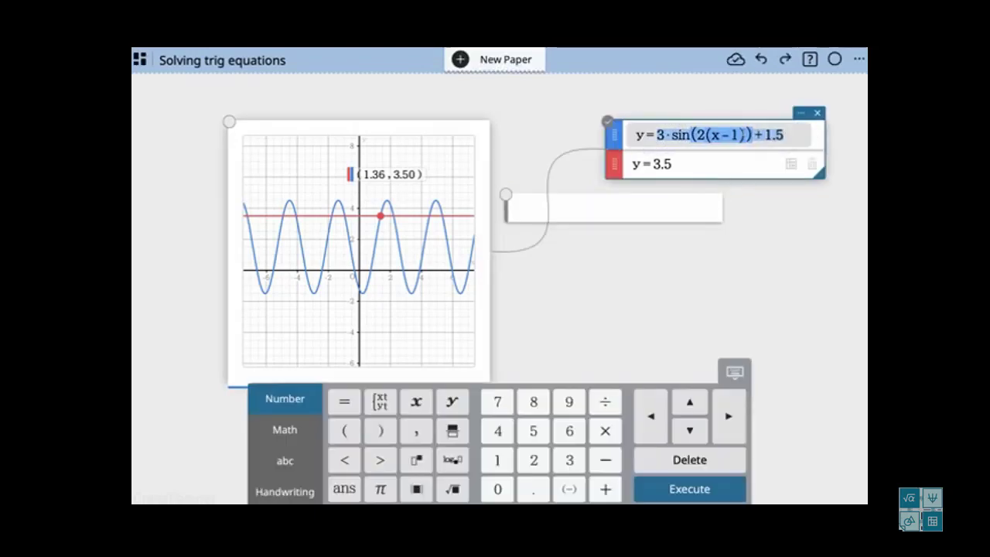
left_click_drag(707, 136, 648, 214)
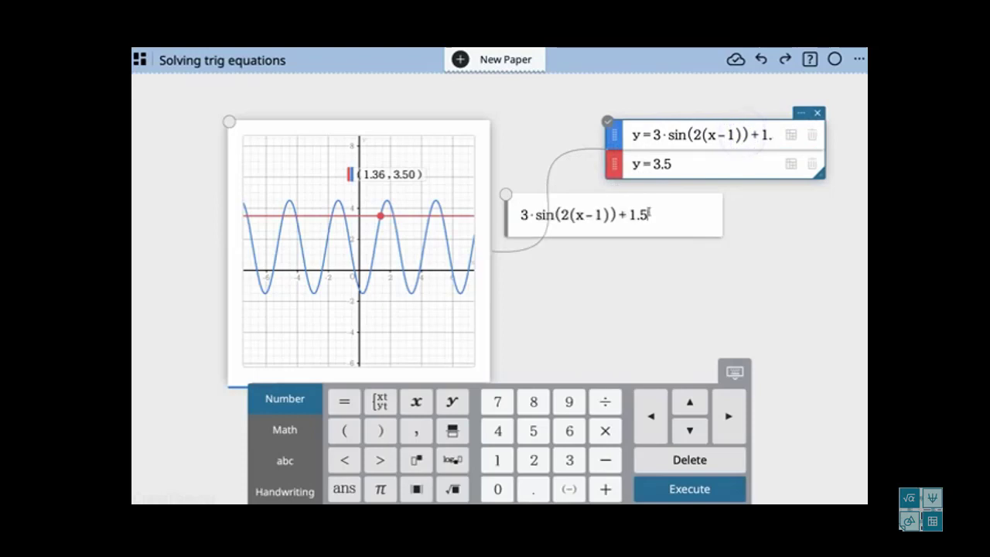
type("=3.5")
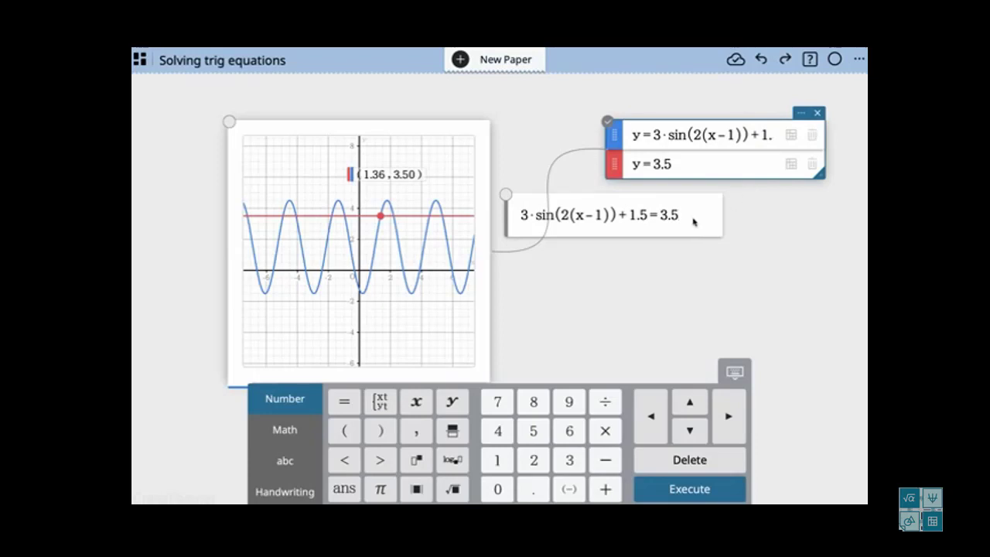
key("Return")
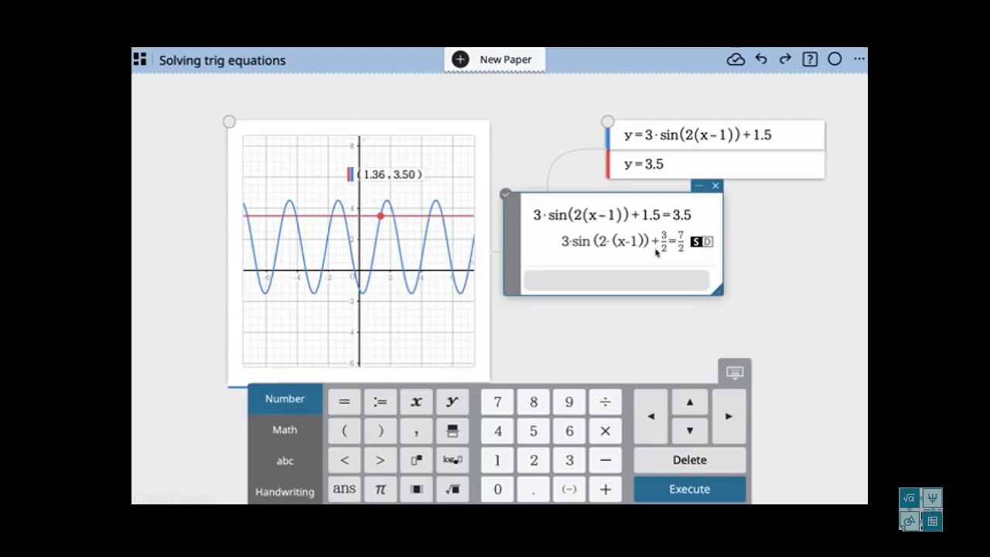
Evaluate ans−3/2 giving 3·sin(2·(x−1)) = 2, then ans/3 giving sin(2·(x−1)) = 2/3.
type("-3/2")
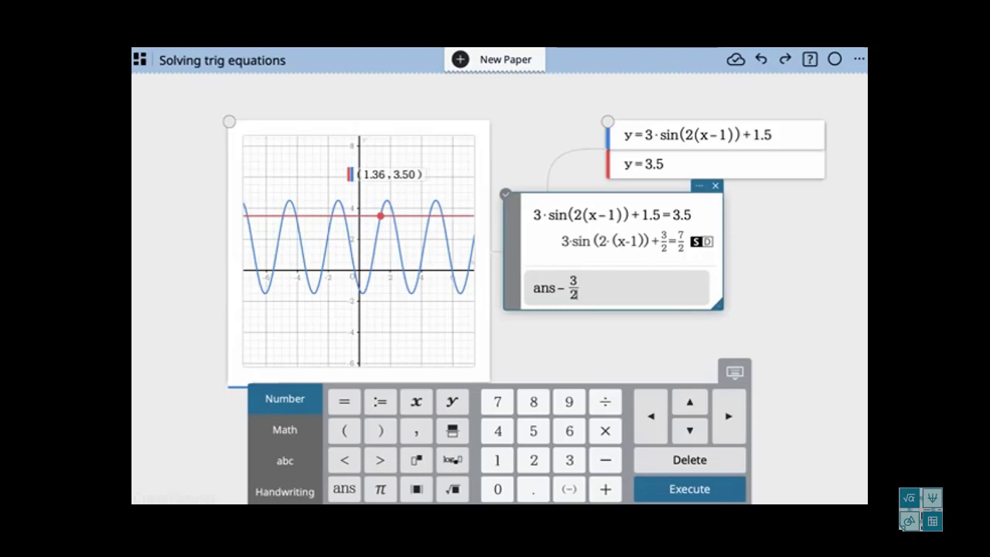
key("Escape")
key("Return")
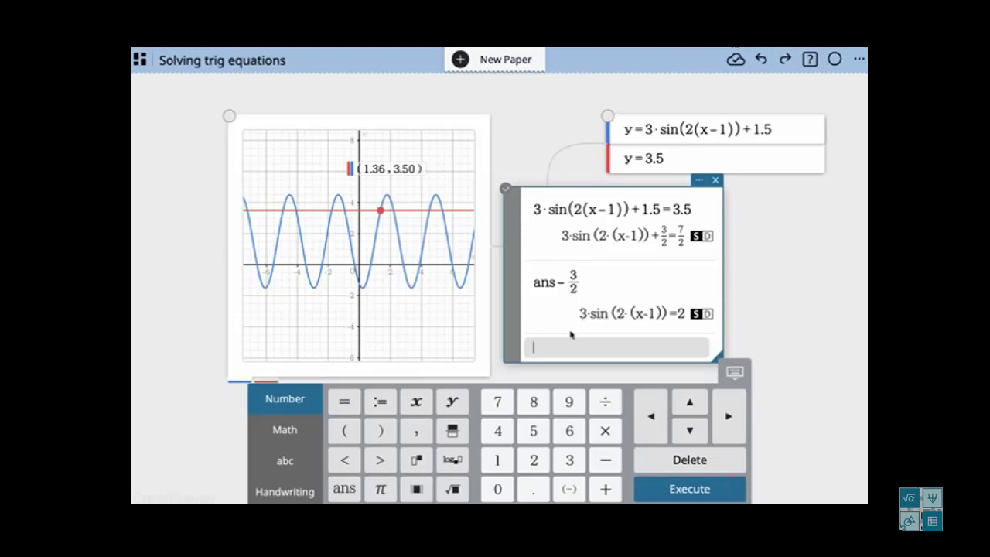
type("/3")
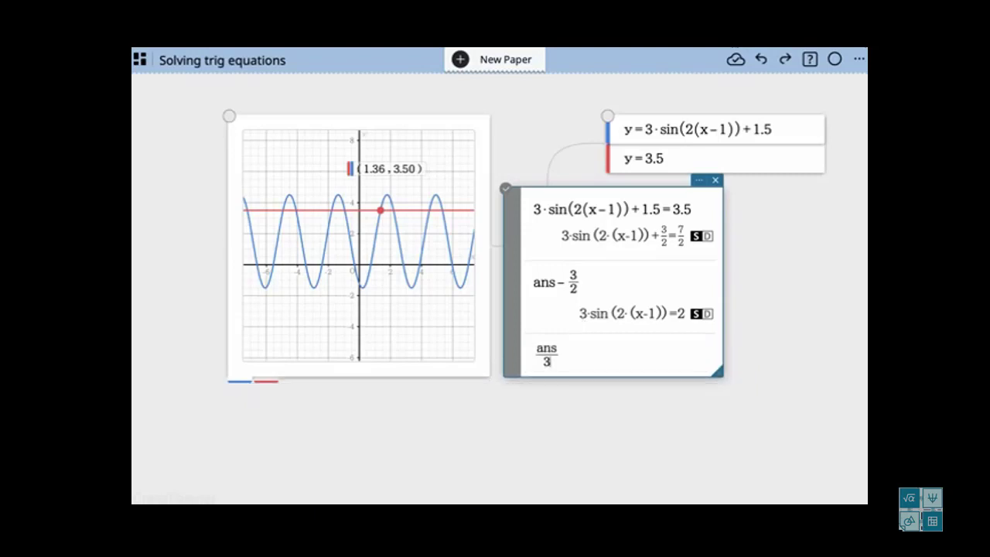
key("Return")
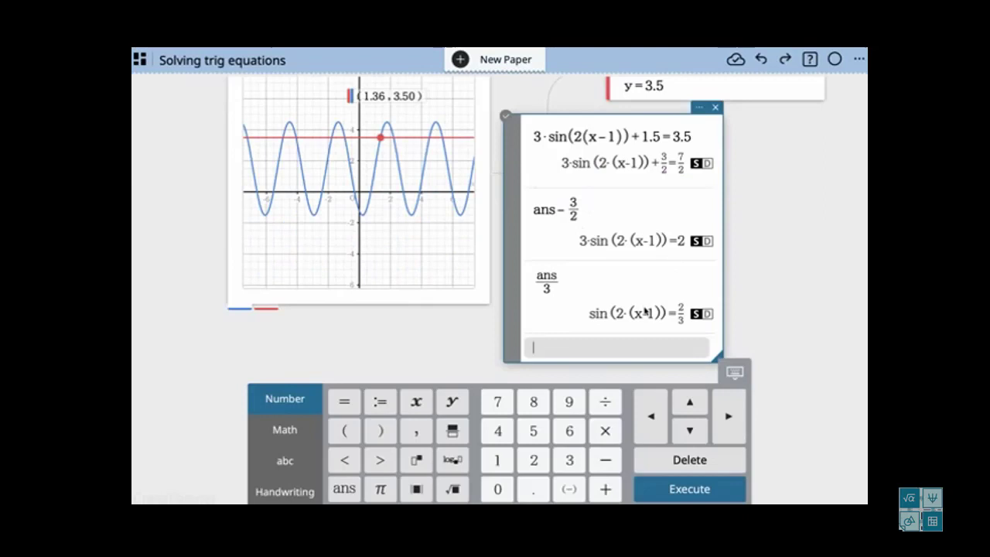
Apply sin⁻¹ to the previous answer, giving sin⁻¹(sin(2·(x−1))) = sin⁻¹(2/3).
left_click(296, 435)
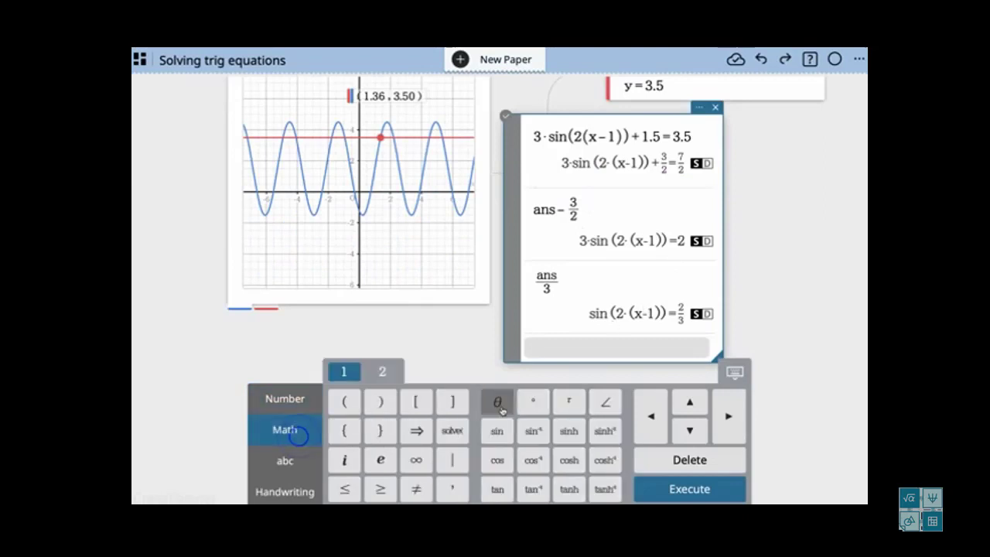
left_click(539, 435)
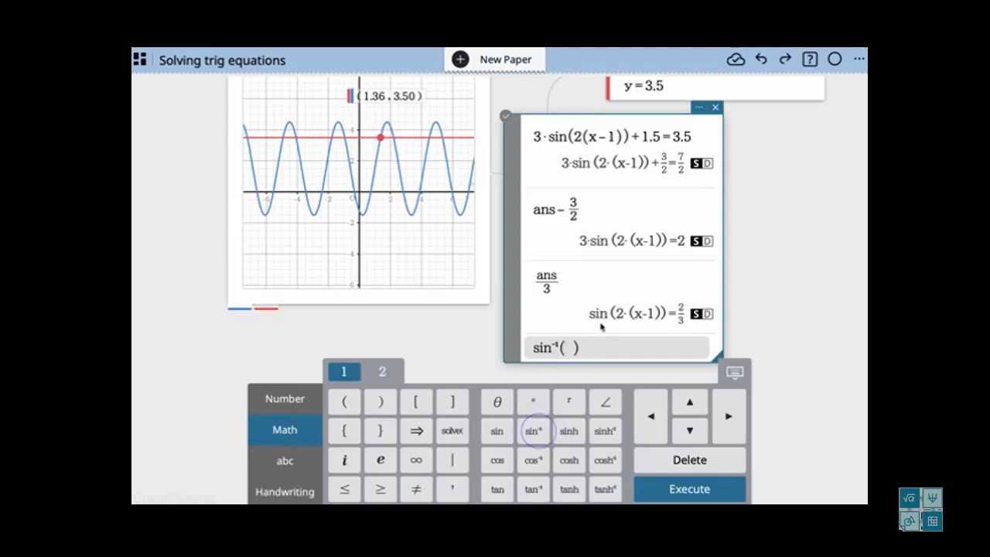
left_click(279, 393)
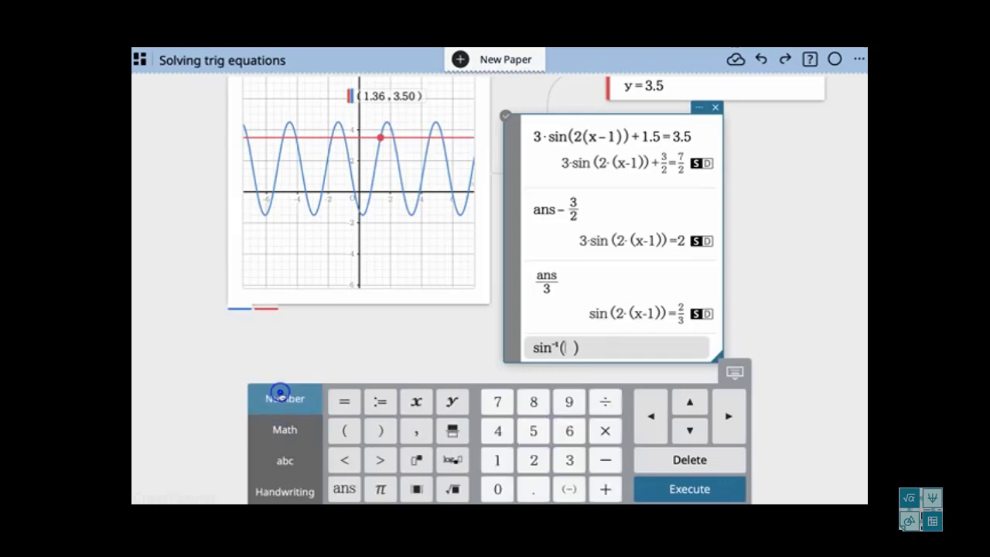
left_click(344, 489)
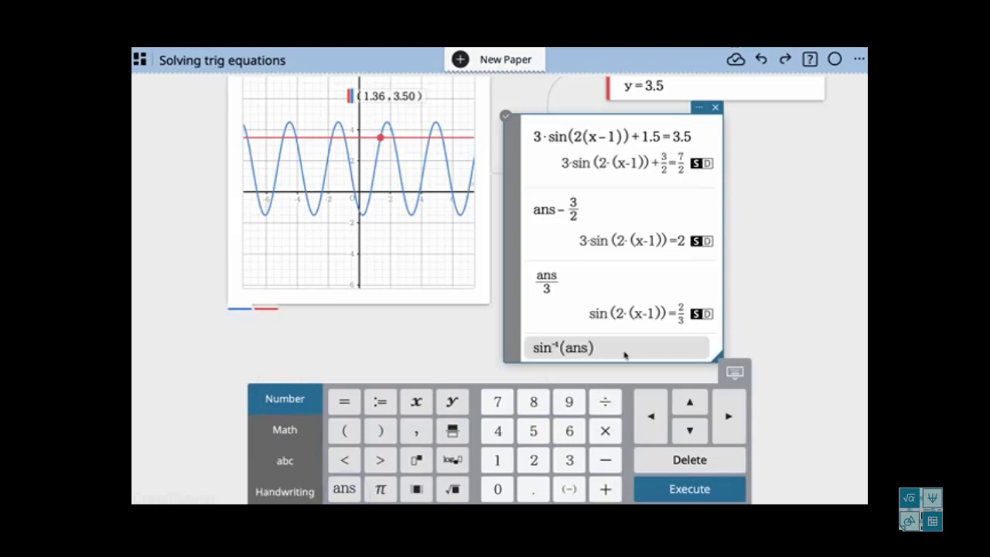
key("Return")
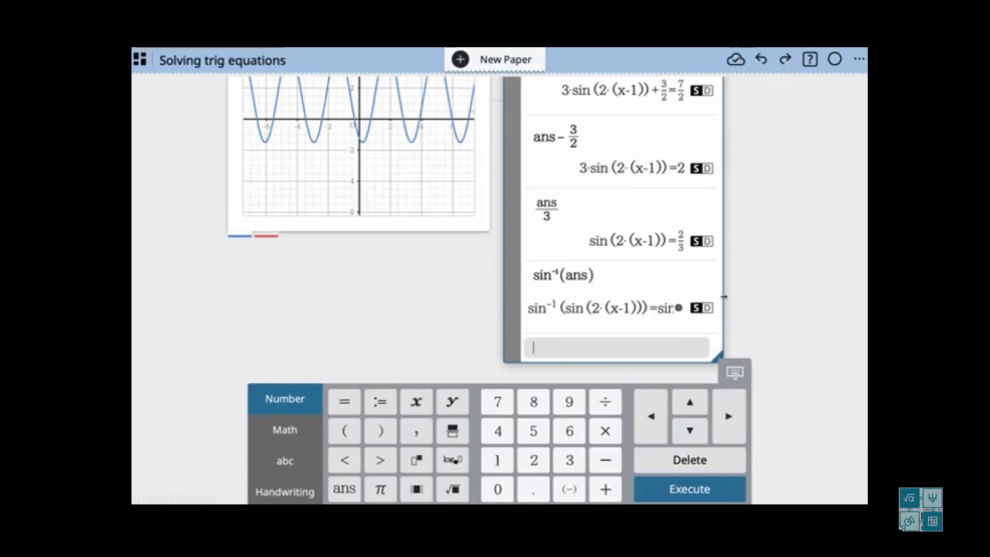
Widen the box, check the decimal 0.7297276562, and restore exact form.
left_click_drag(723, 295, 793, 295)
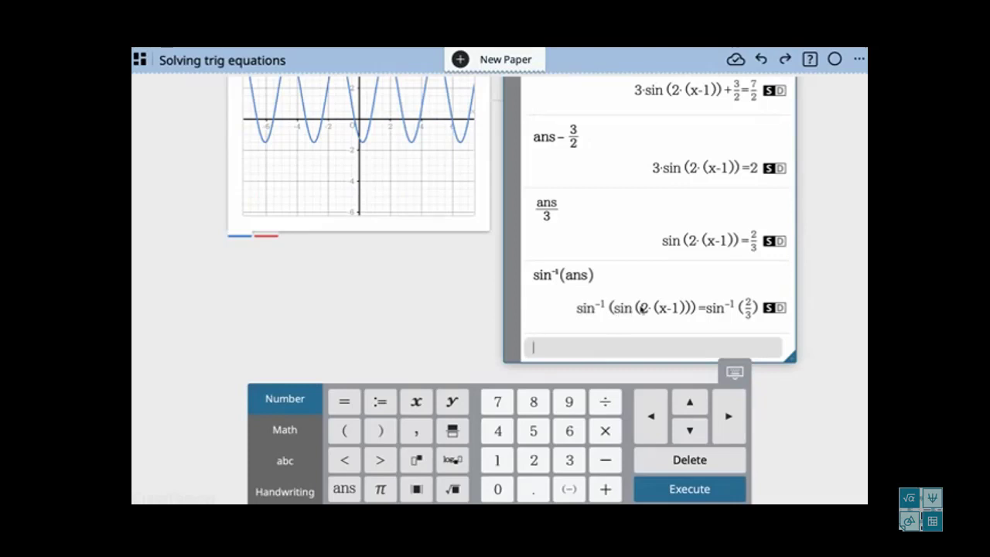
left_click(780, 308)
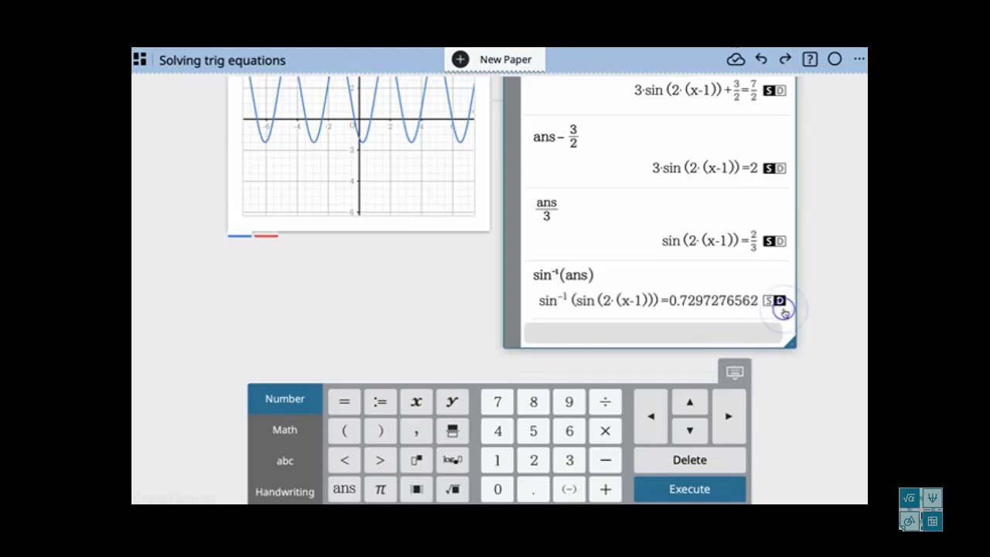
left_click(770, 301)
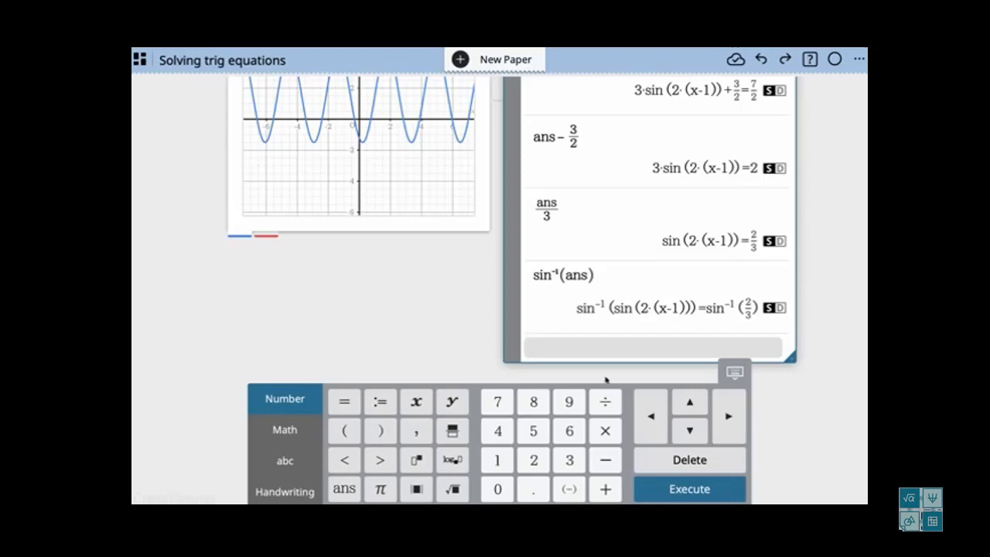
left_click(603, 402)
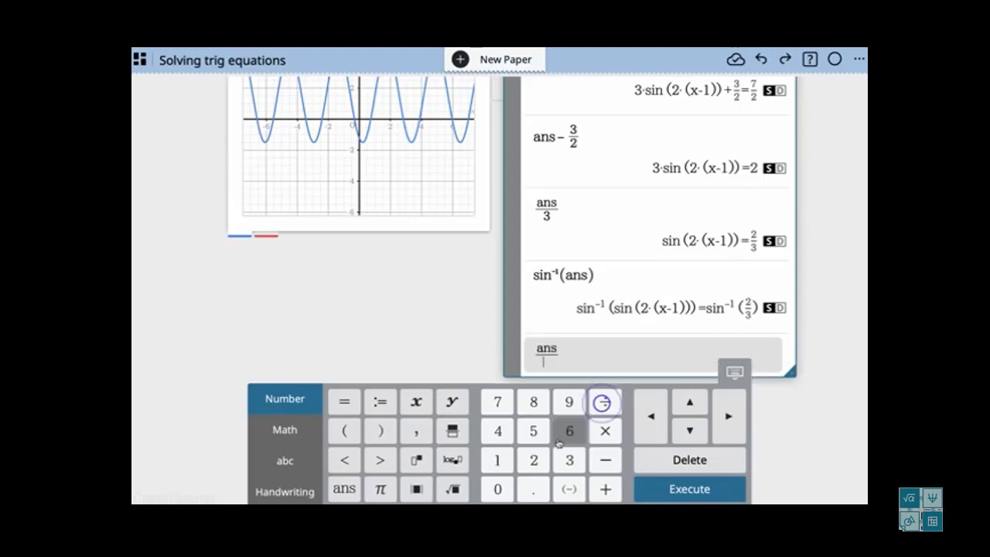
Divide the previous answer by 2, then add 1 to isolate x.
left_click(533, 460)
left_click(672, 488)
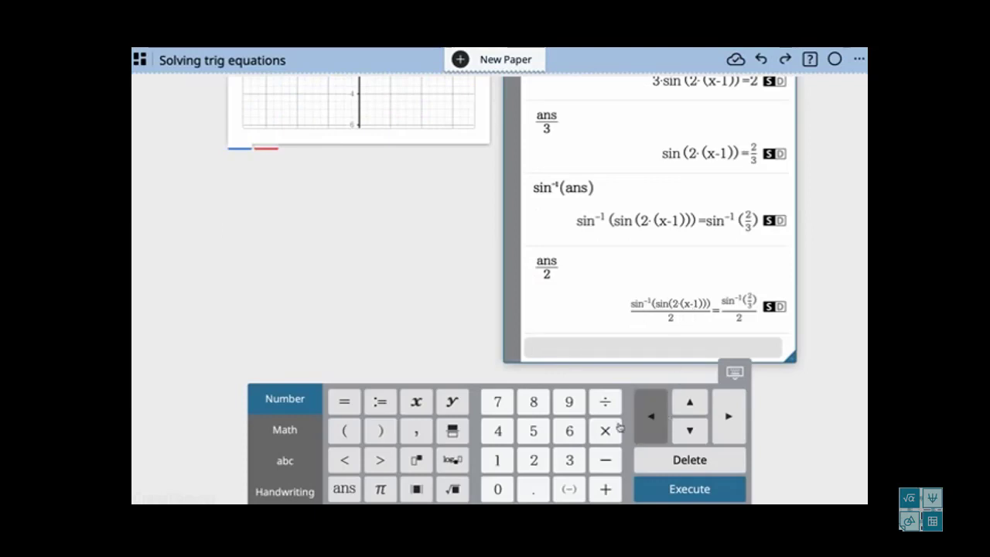
left_click(605, 489)
left_click(504, 458)
left_click(707, 488)
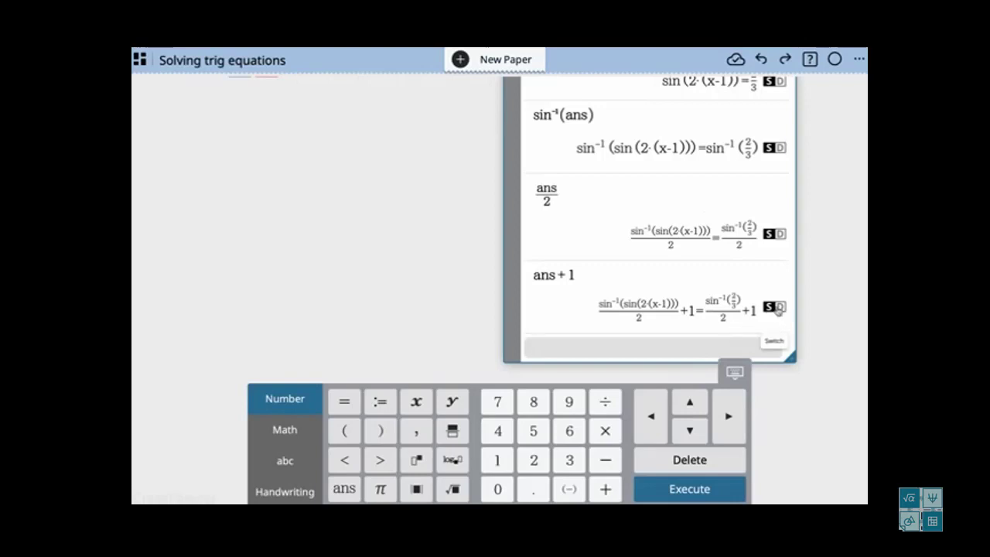
Show the solution as the decimal x ≈ 1.36486 and scroll back to the graph.
left_click(779, 308)
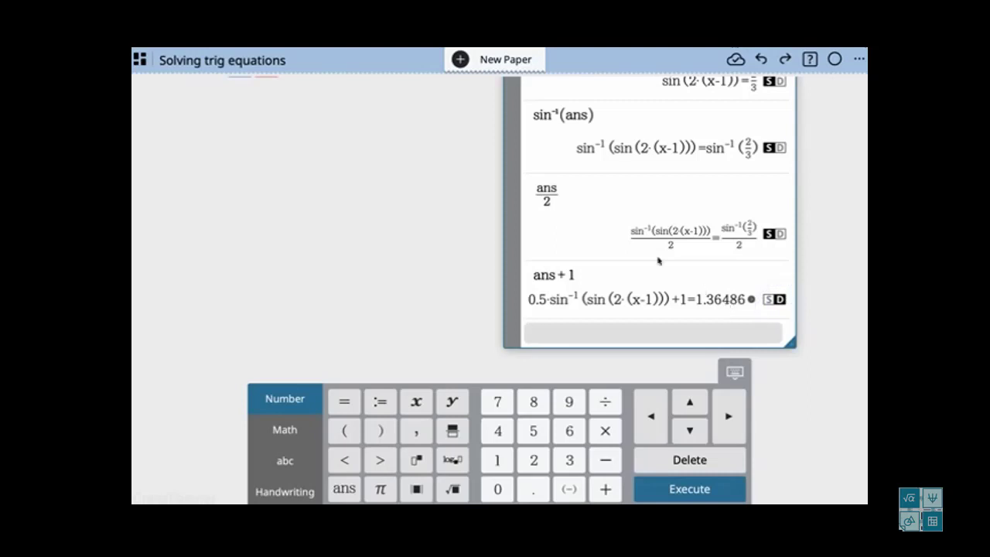
scroll(659, 261, "up", 3)
scroll(659, 261, "up", 2)
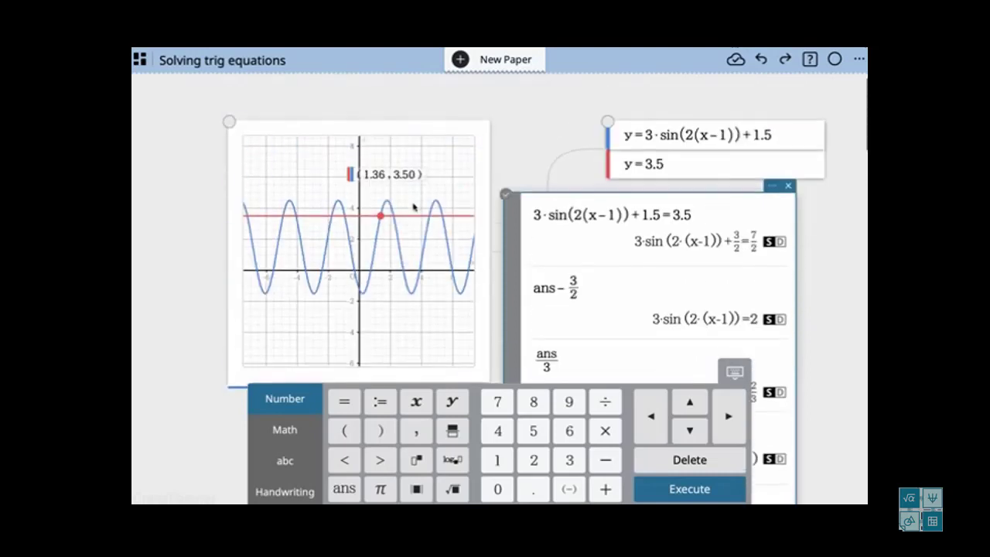
Select the intersection point and set graph coordinates to Fix 6, showing (1.364864, 3.500000).
left_click(378, 173)
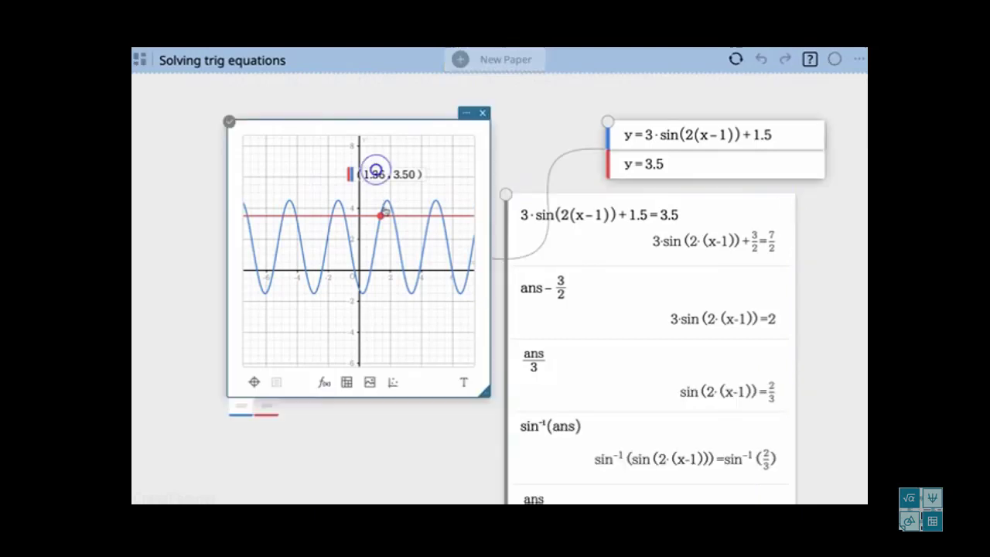
left_click(381, 213)
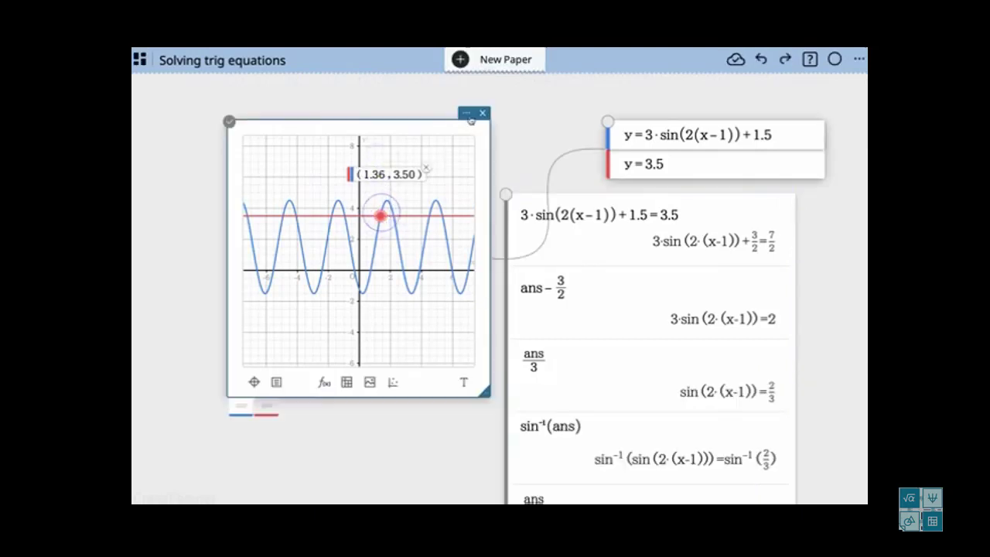
left_click(468, 114)
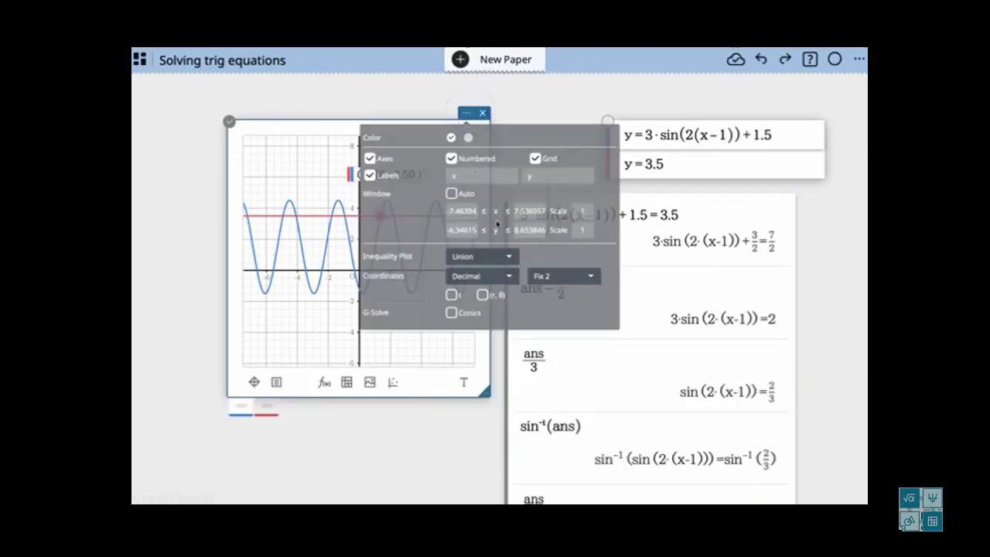
left_click(580, 281)
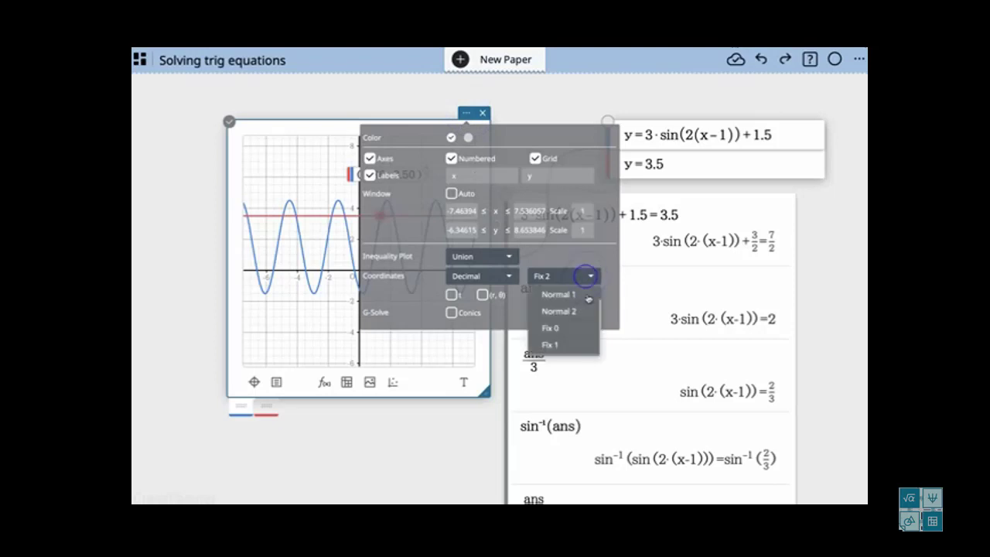
scroll(581, 329, "down", 3)
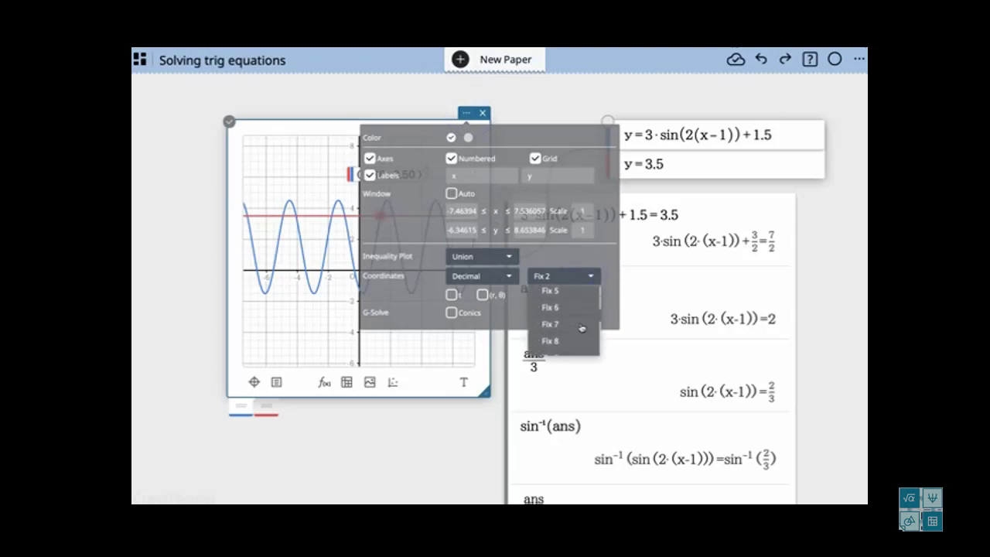
left_click(577, 304)
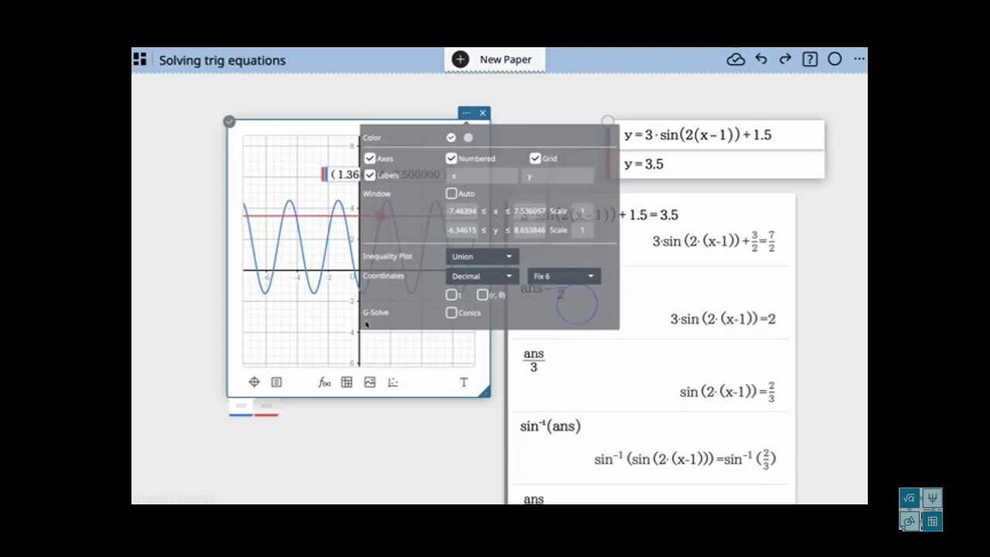
left_click(327, 343)
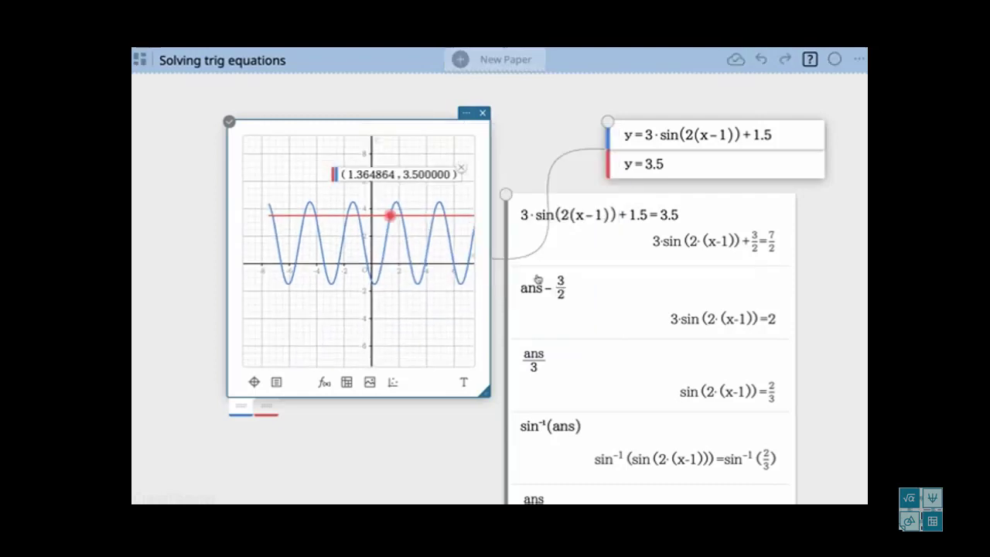
scroll(559, 320, "down", 5)
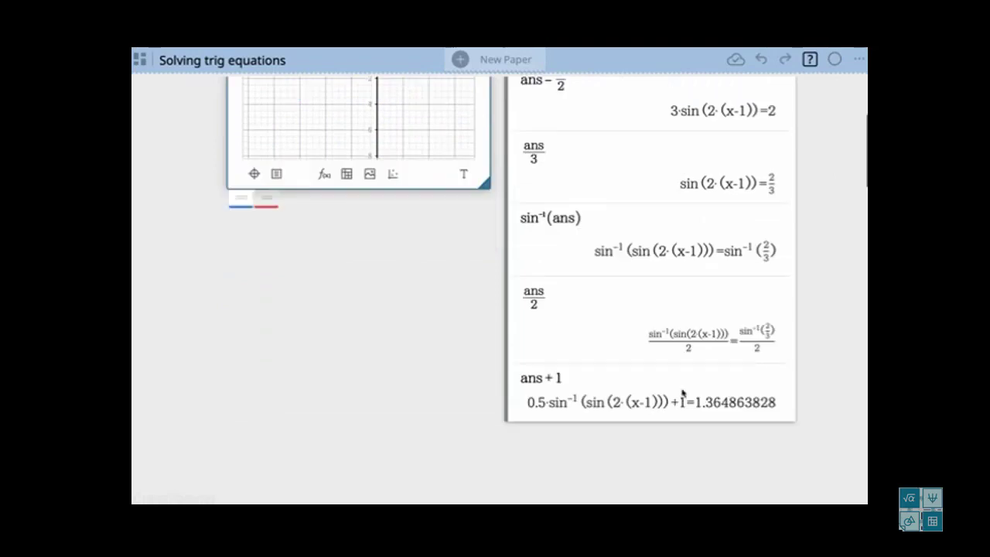
scroll(625, 286, "up", 5)
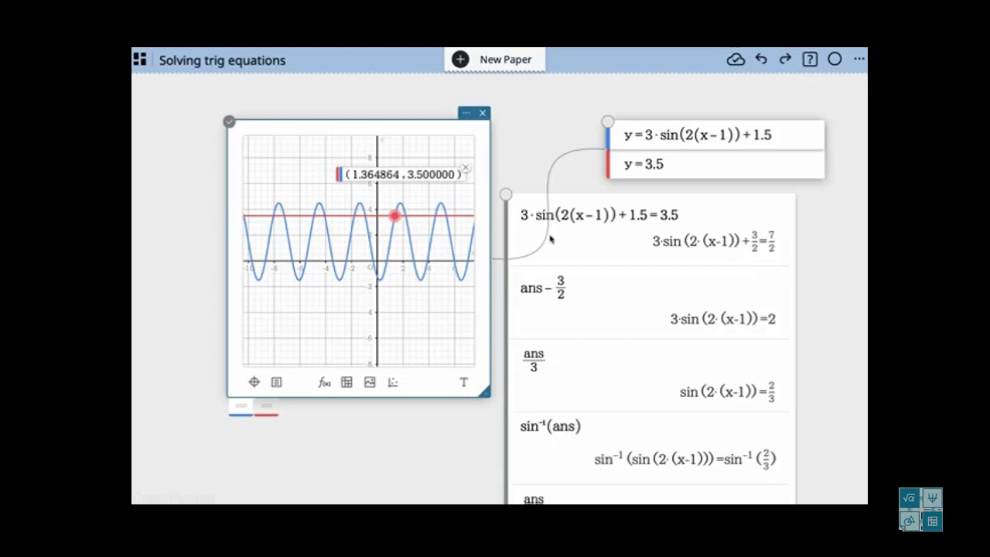
scroll(549, 227, "down", 3)
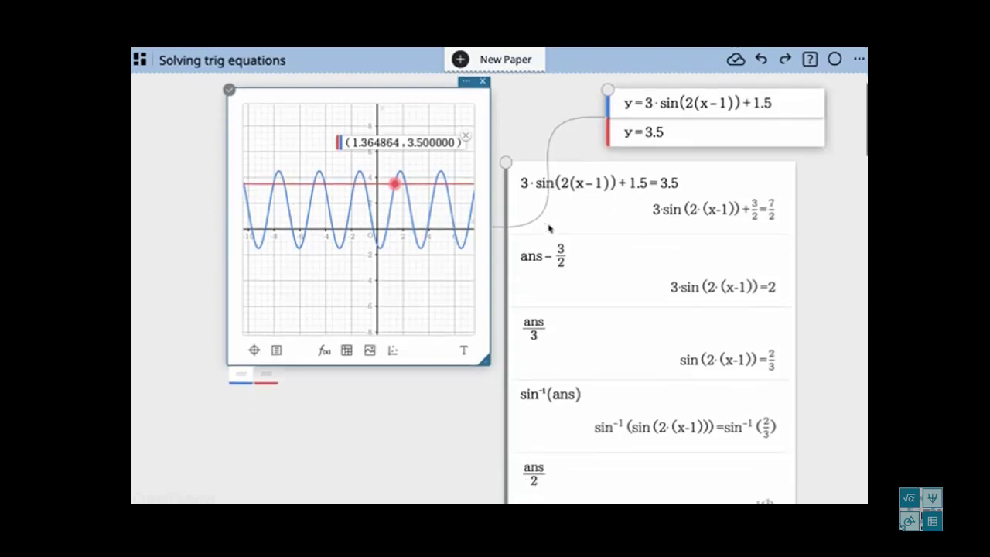
scroll(549, 226, "down", 3)
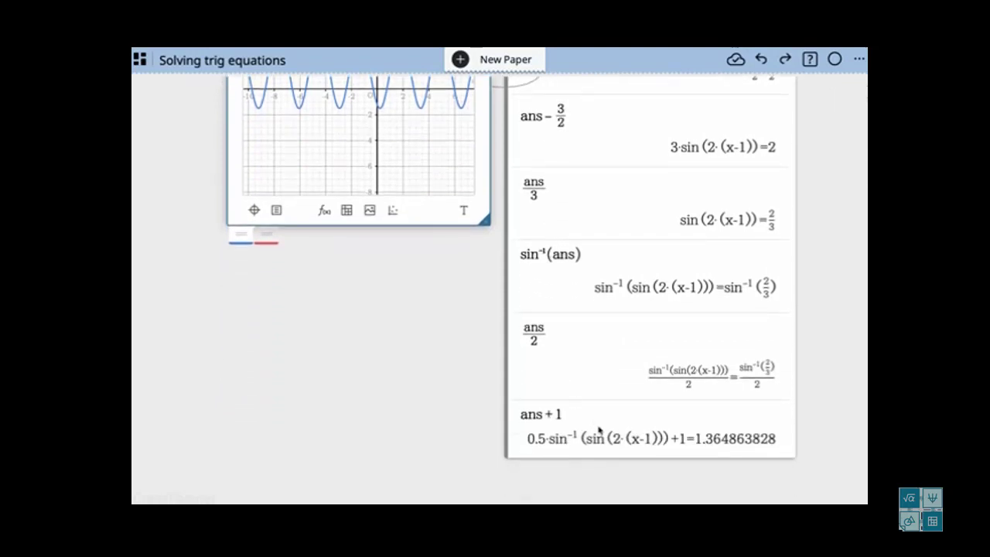
scroll(619, 340, "down", 2)
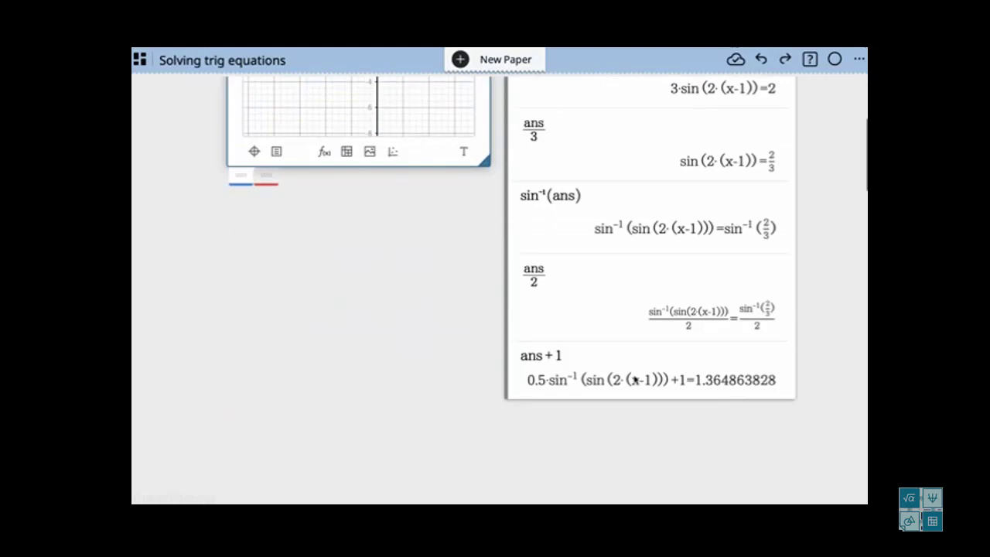
scroll(673, 386, "up", 6)
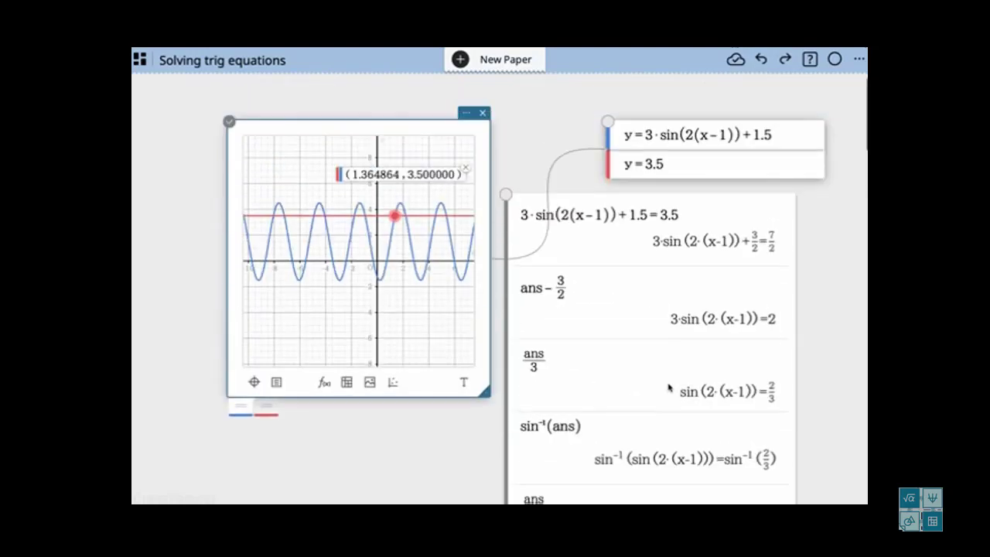